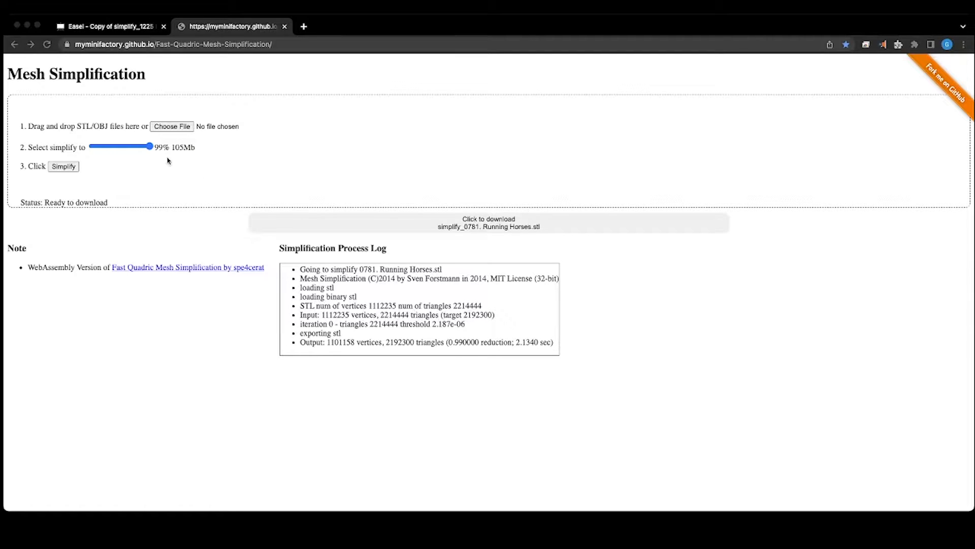
Simplify the 0781. Running Horses.stl mesh to 94%.
left_click_drag(147, 149, 148, 149)
left_click(64, 167)
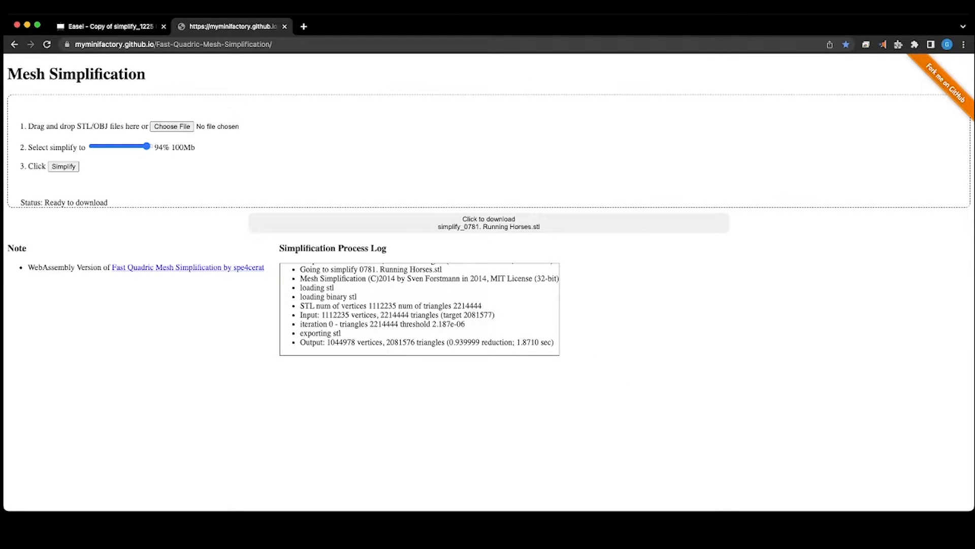
Switch to the Easel pirate clock project and check the material's width, length and thickness settings.
left_click(105, 22)
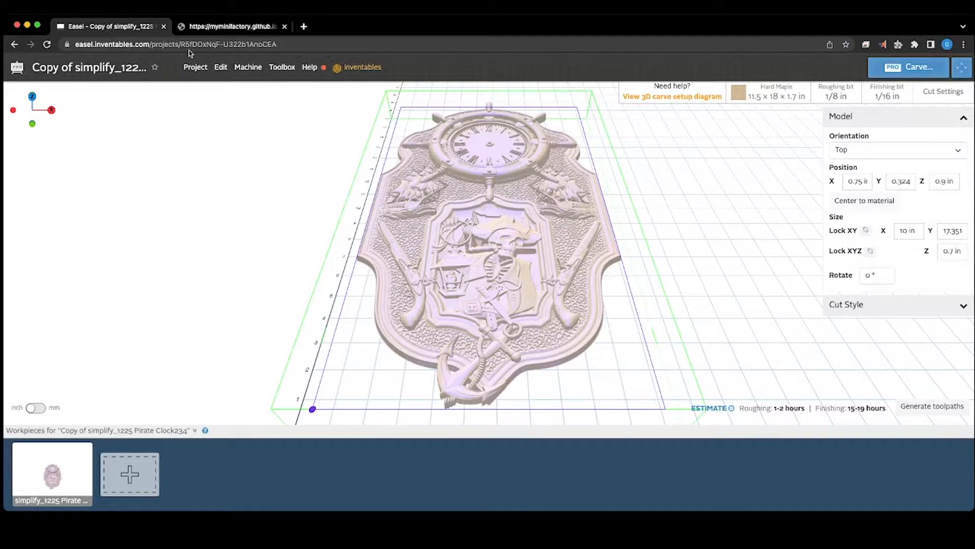
scroll(500, 270, "up", 8)
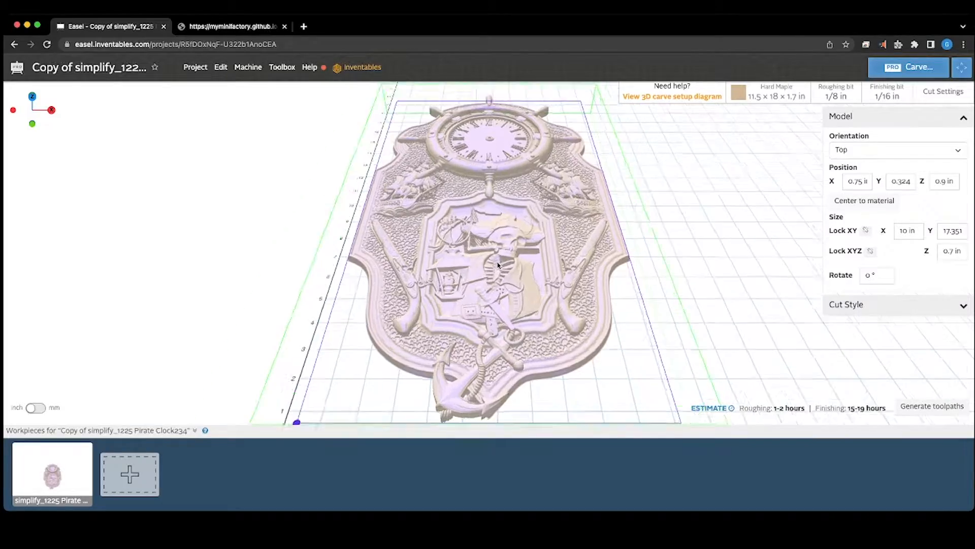
left_click_drag(502, 236, 621, 279)
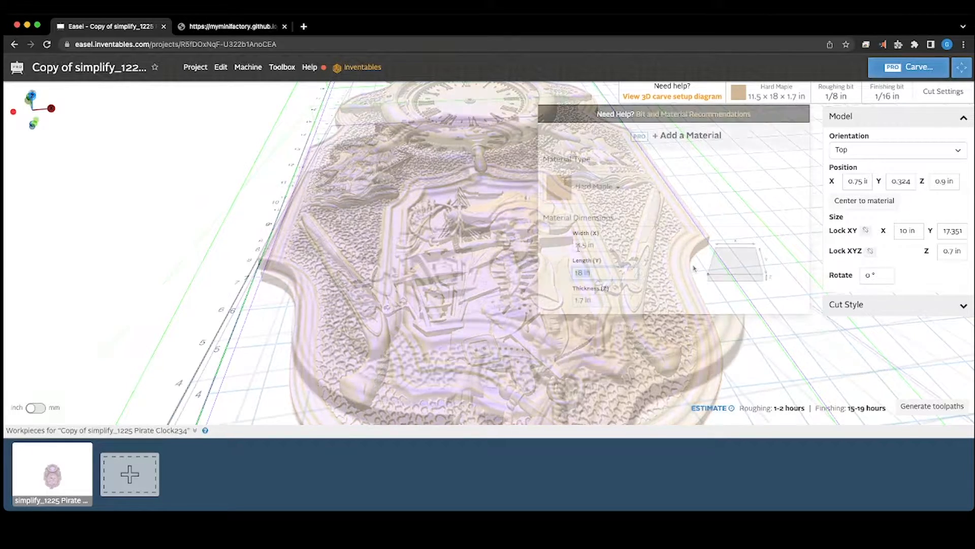
left_click_drag(574, 246, 614, 246)
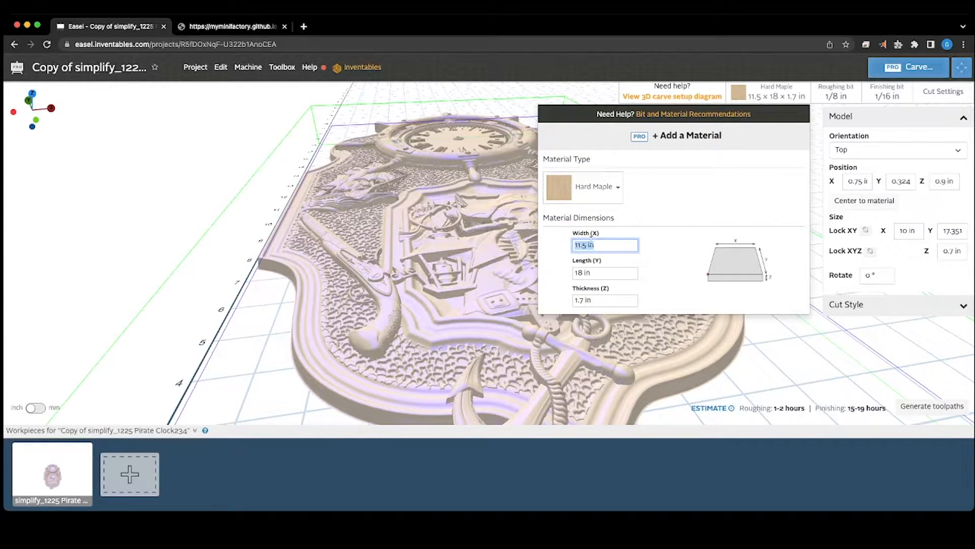
left_click_drag(575, 273, 602, 272)
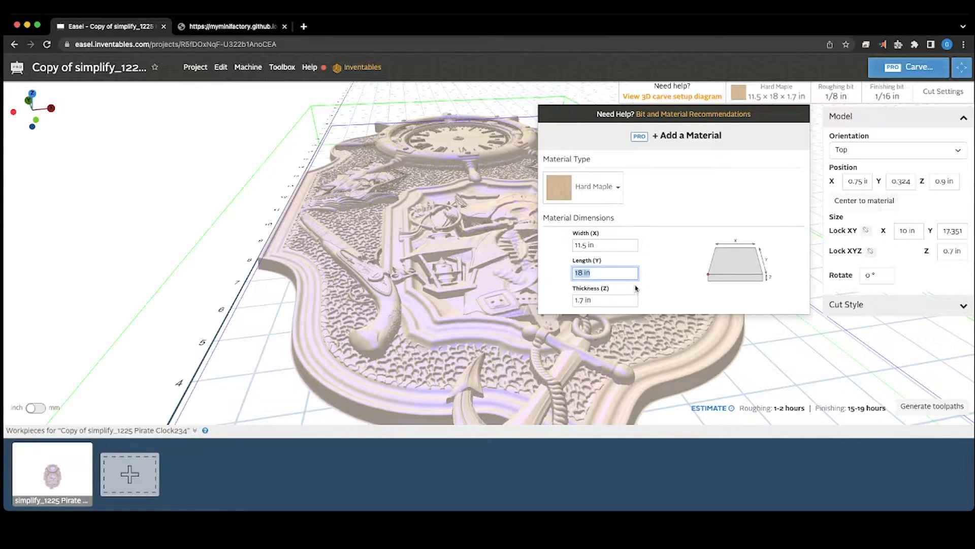
left_click(620, 308)
left_click_drag(573, 301, 621, 304)
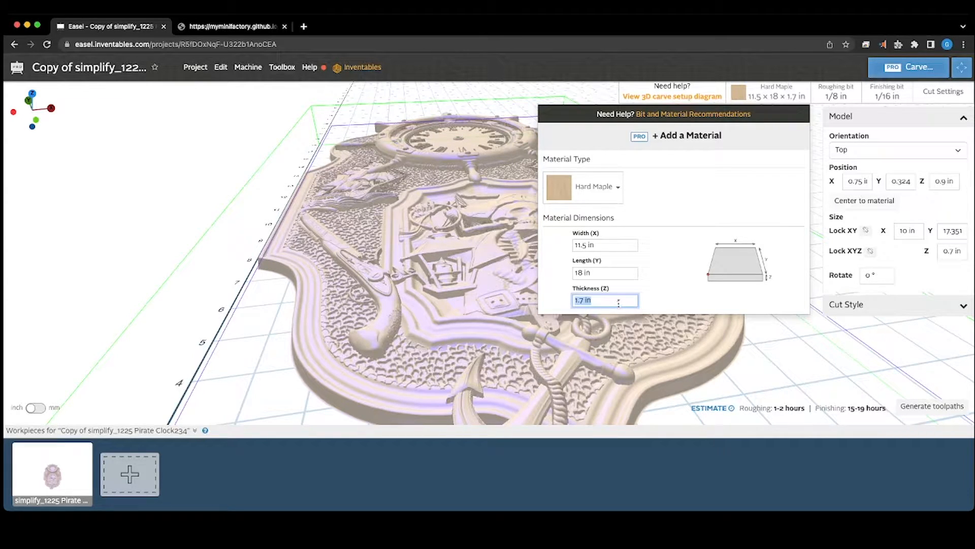
left_click(636, 282)
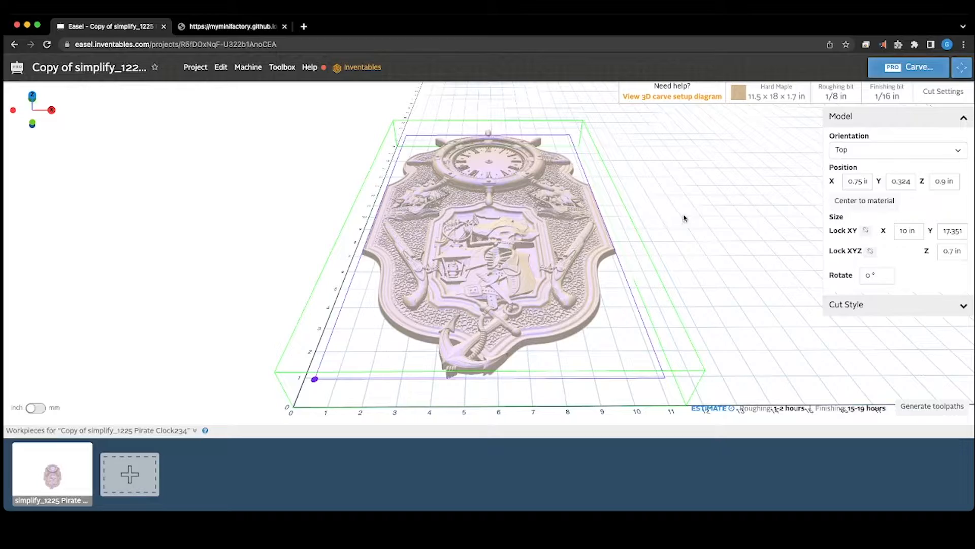
Check the clock model's Z position within the material and set its cut style to Rectangle Relief.
left_click_drag(676, 196, 699, 152)
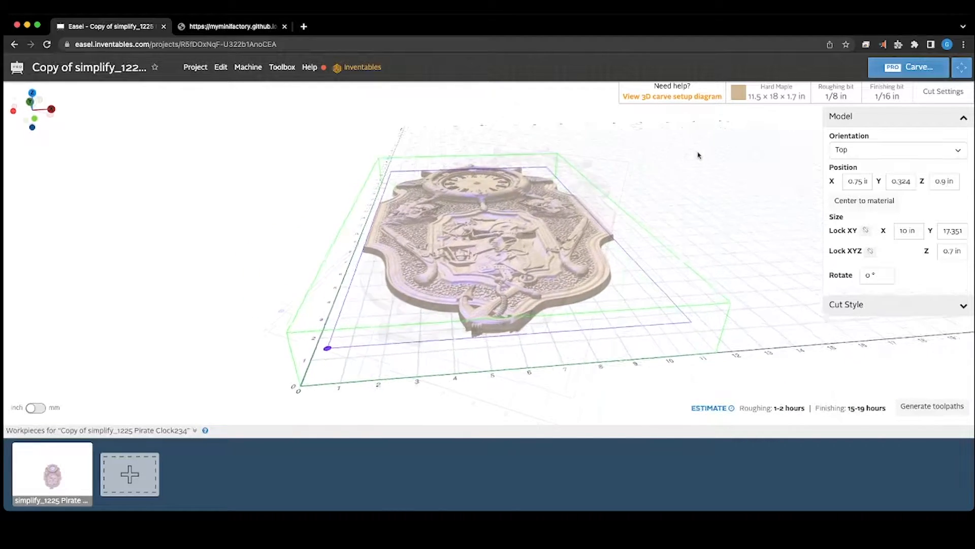
left_click(946, 182)
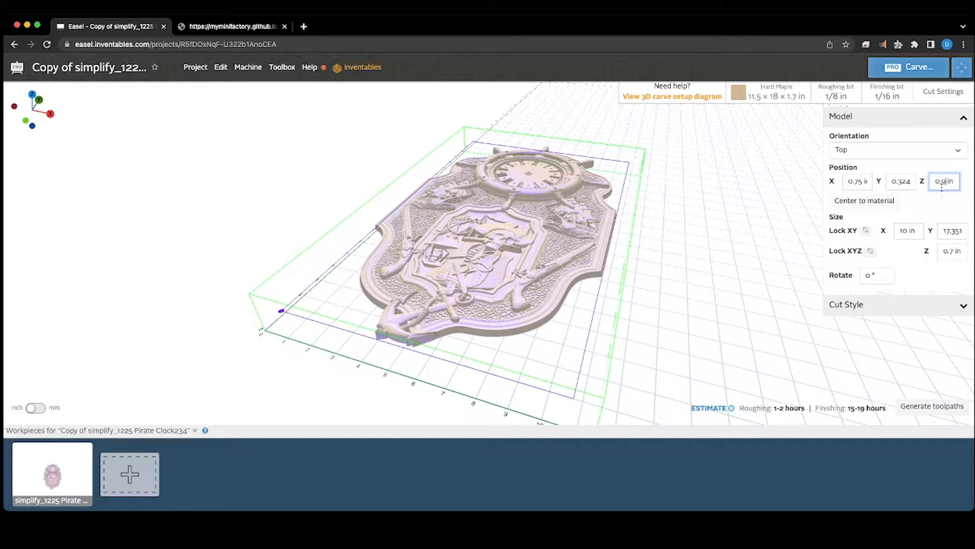
left_click_drag(716, 232, 780, 129)
left_click(863, 306)
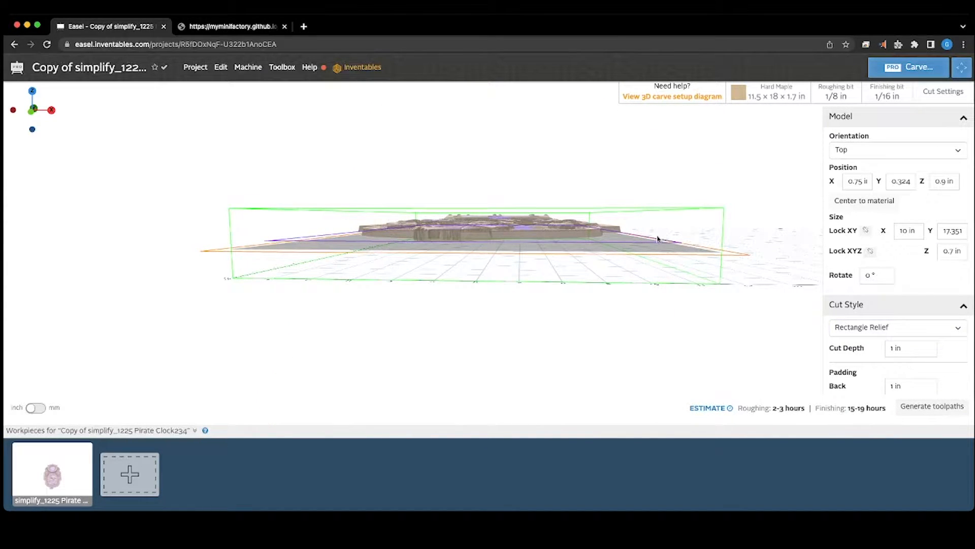
Inspect from the side and from above how the model's Z position places it within the material block.
left_click_drag(668, 235, 639, 258)
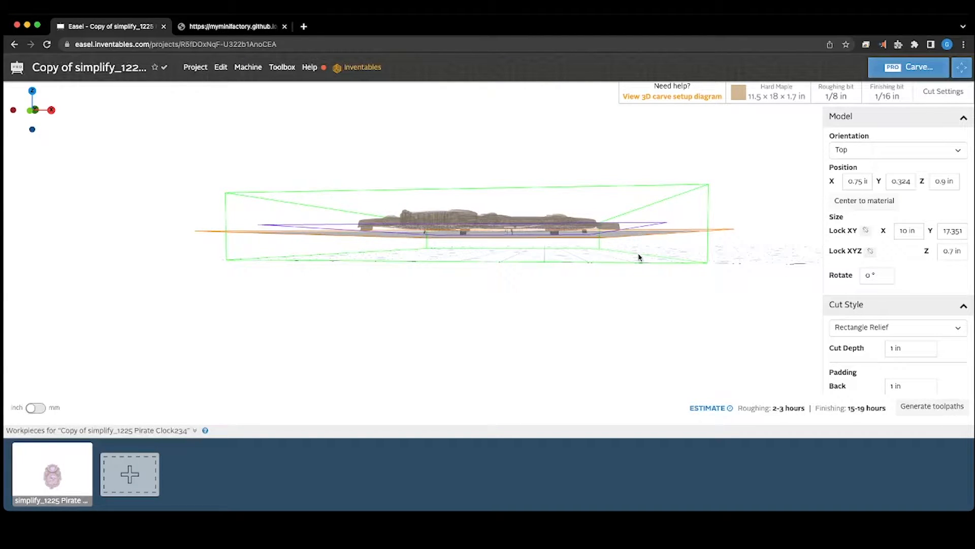
left_click_drag(633, 213, 732, 198)
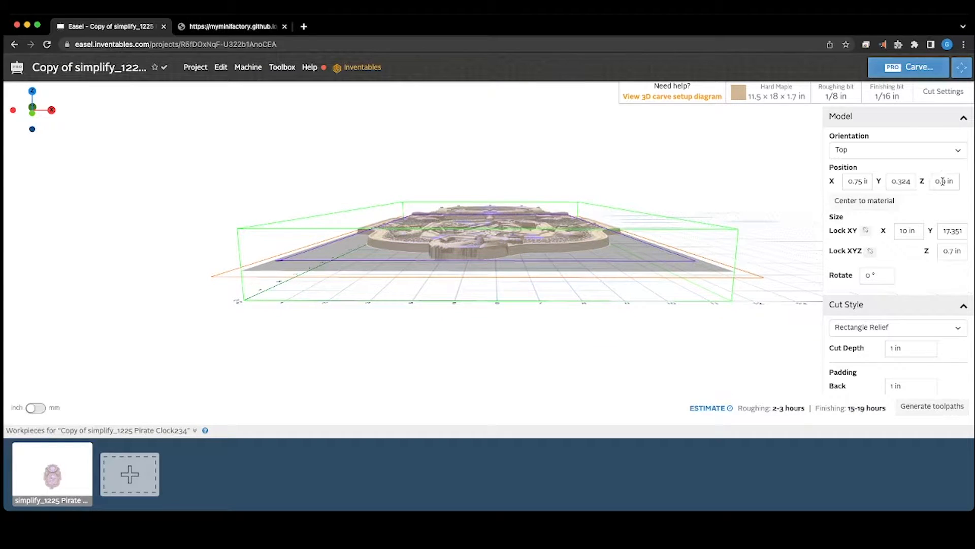
left_click_drag(936, 183, 947, 181)
left_click_drag(722, 225, 725, 194)
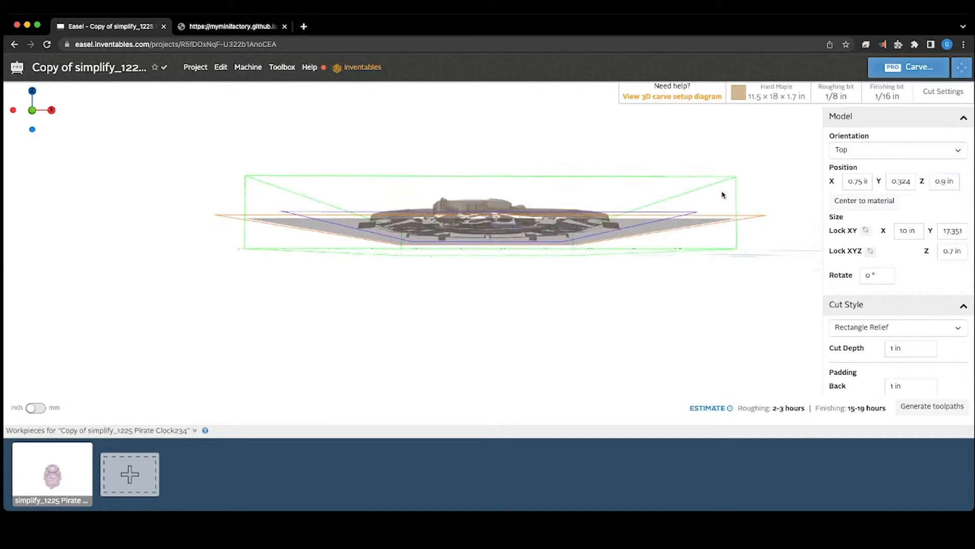
left_click_drag(672, 230, 613, 269)
scroll(593, 263, "down", 5)
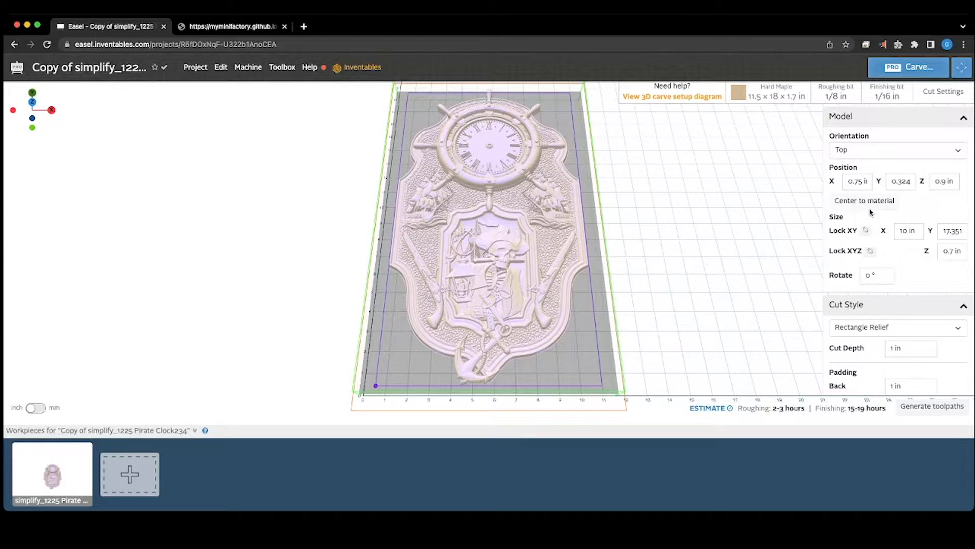
Review the model's Z size and examine the clock and its surrounding relief from several angles.
left_click_drag(601, 226, 664, 244)
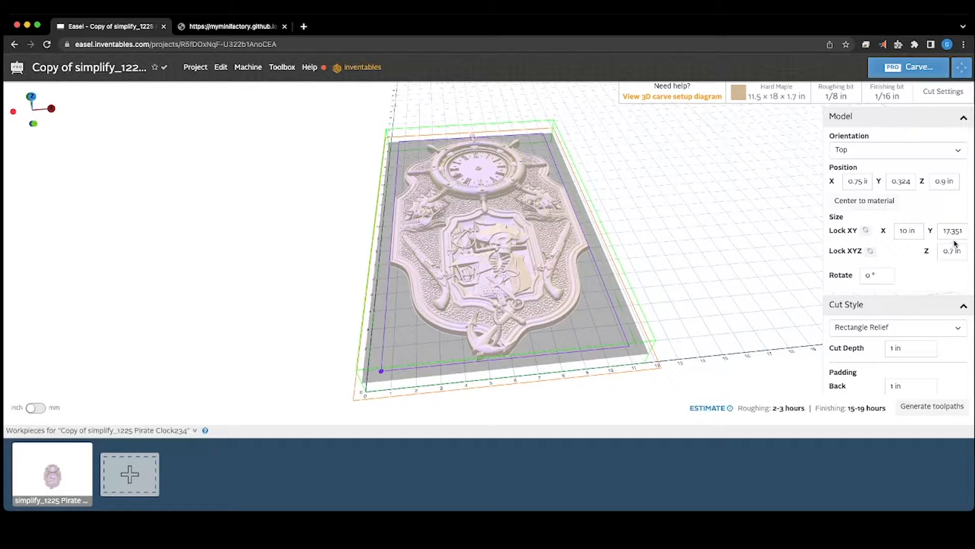
left_click_drag(724, 264, 717, 206)
scroll(429, 223, "down", 10)
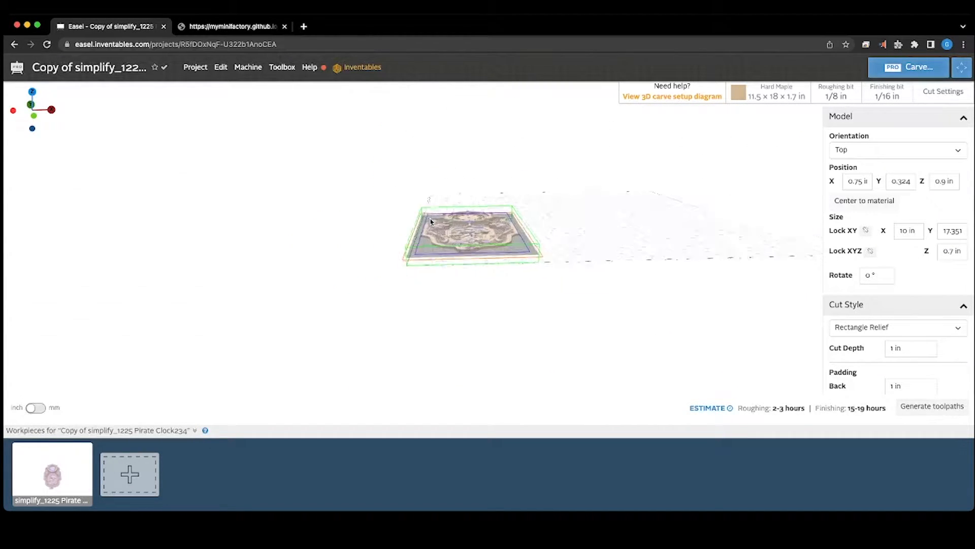
scroll(431, 223, "up", 15)
left_click_drag(448, 232, 468, 211)
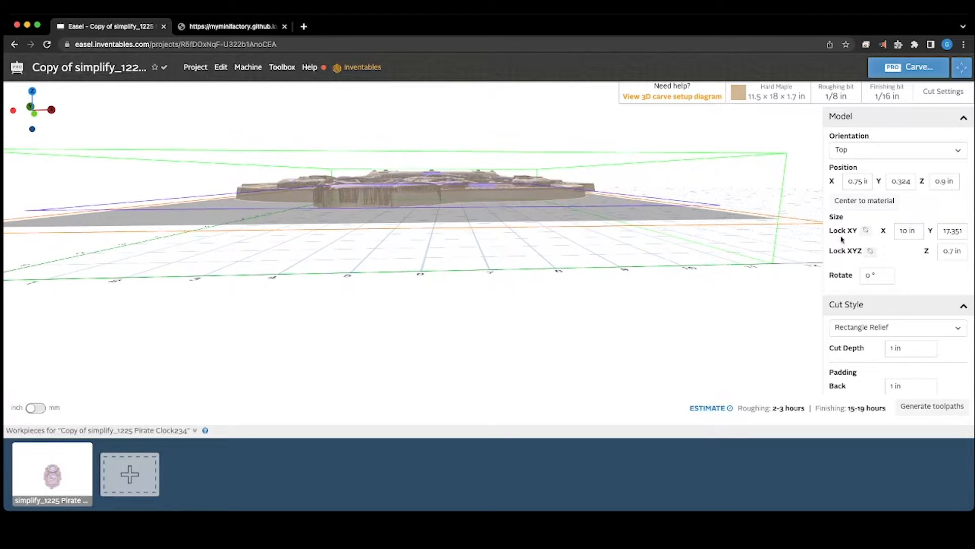
left_click_drag(944, 252, 954, 252)
left_click_drag(546, 179, 426, 143)
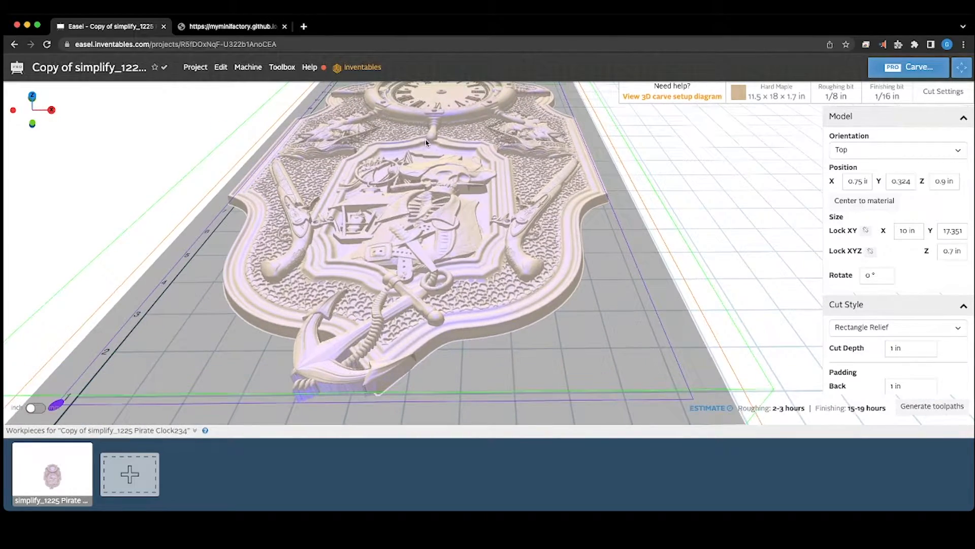
scroll(427, 145, "down", 10)
scroll(431, 157, "up", 6)
left_click_drag(468, 189, 447, 197)
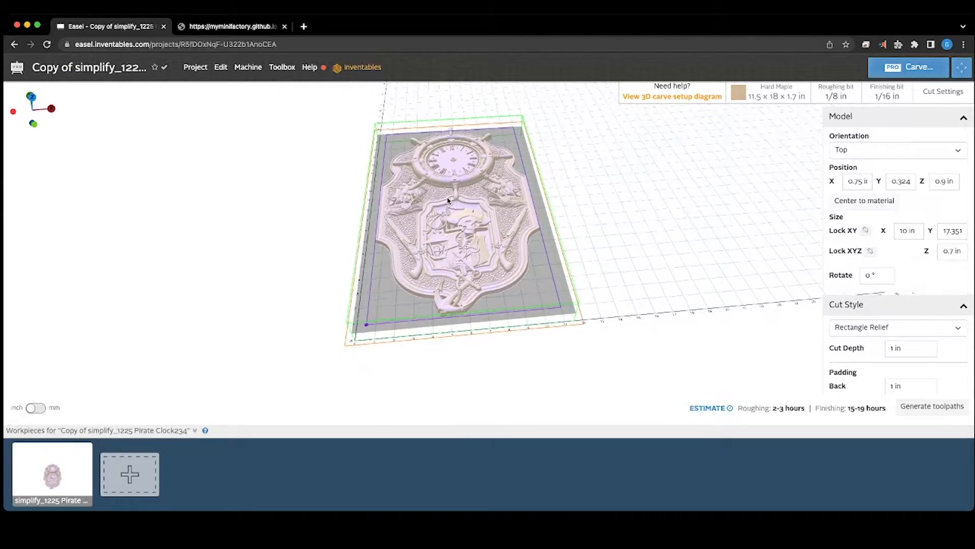
scroll(447, 200, "up", 6)
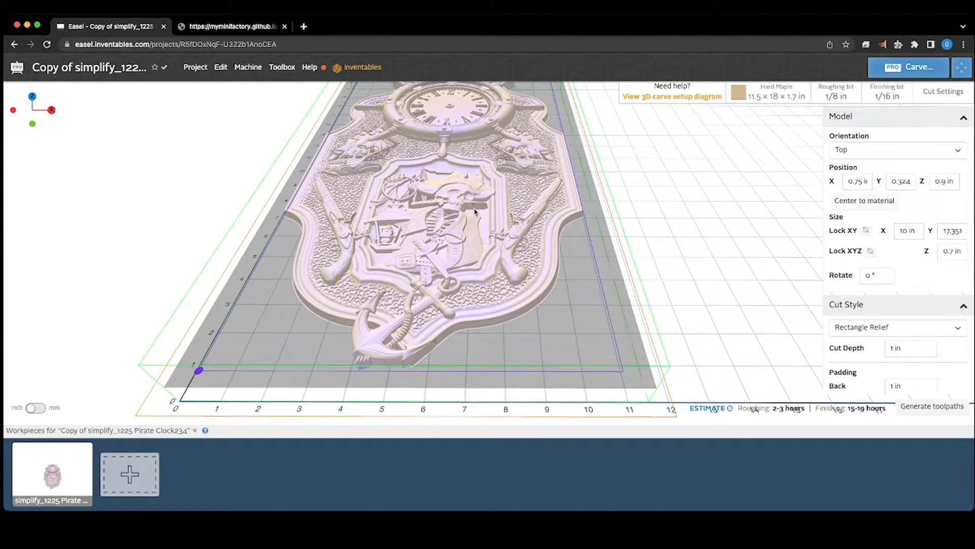
left_click_drag(480, 223, 462, 288)
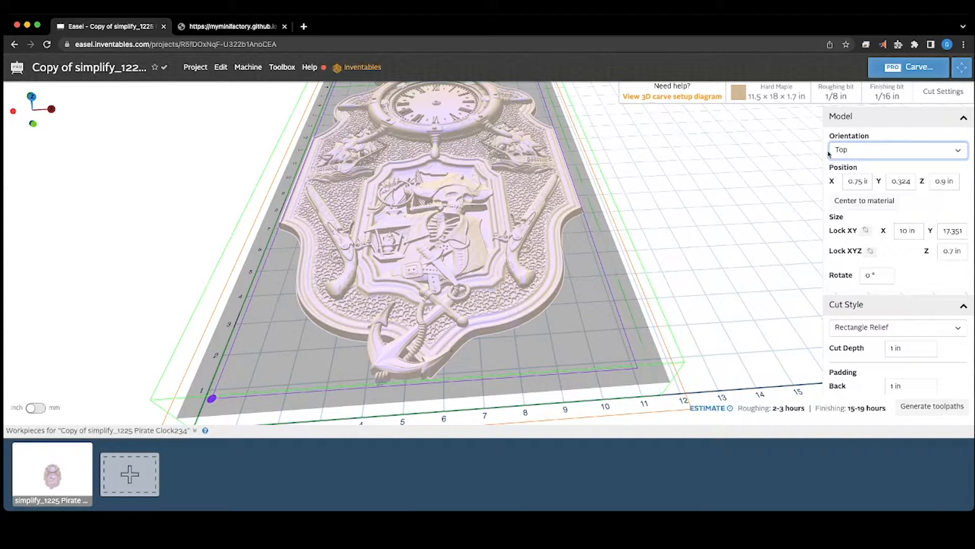
Review the cut depth, padding and finishing toolpath settings against the rectangular relief area around the model.
scroll(833, 183, "down", 3)
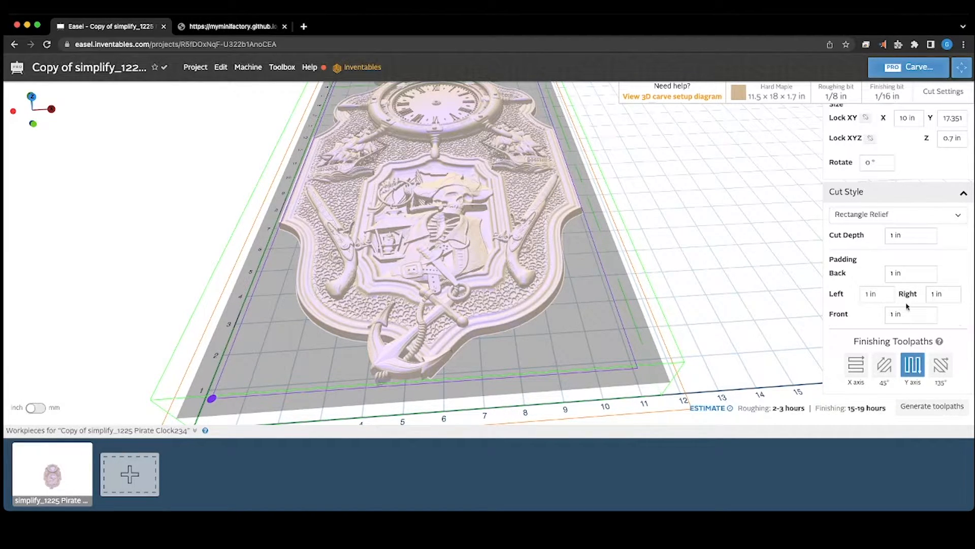
left_click_drag(751, 276, 740, 148)
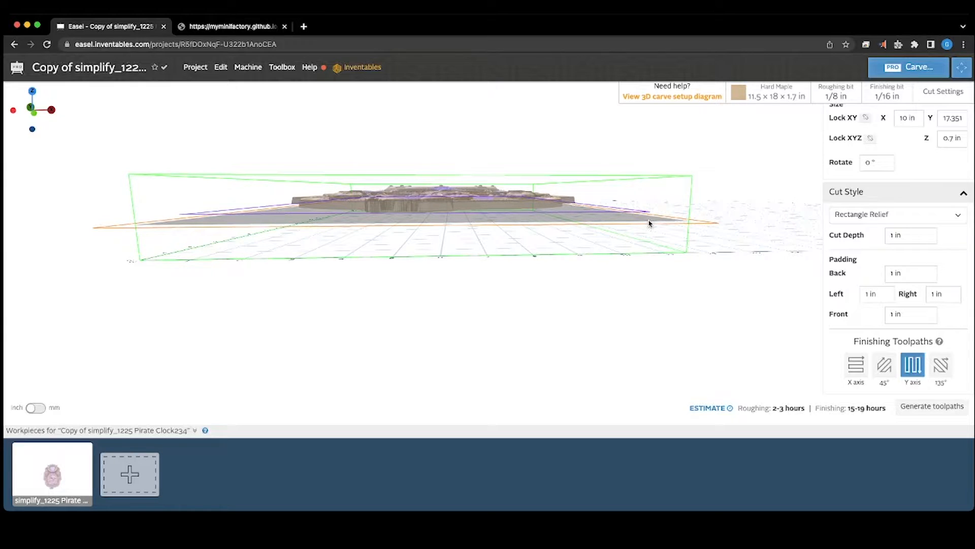
left_click_drag(672, 204, 655, 226)
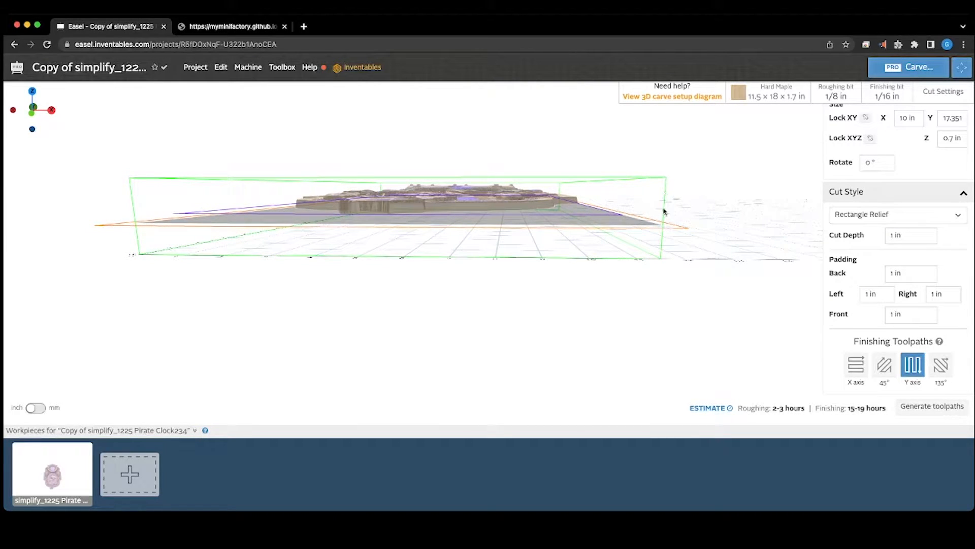
left_click_drag(666, 227, 608, 254)
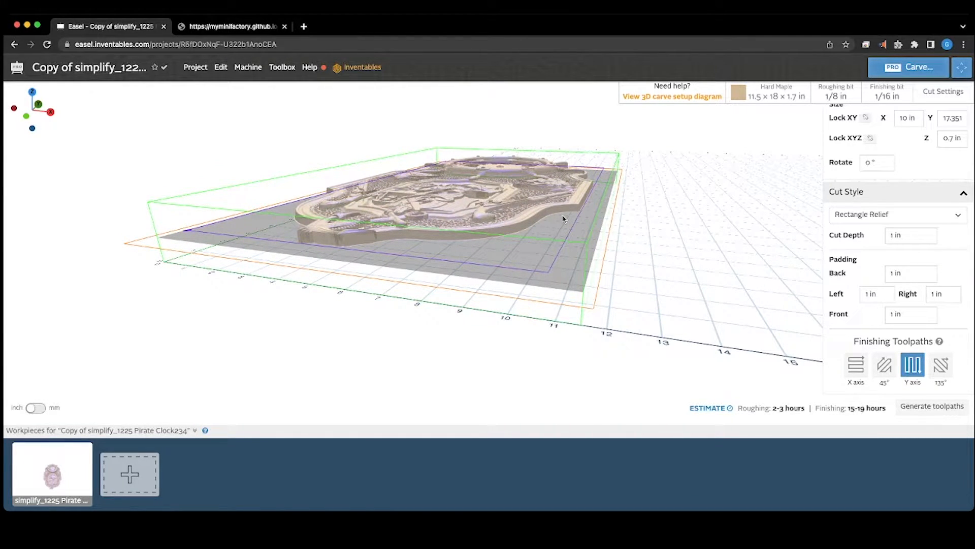
left_click_drag(518, 233, 619, 255)
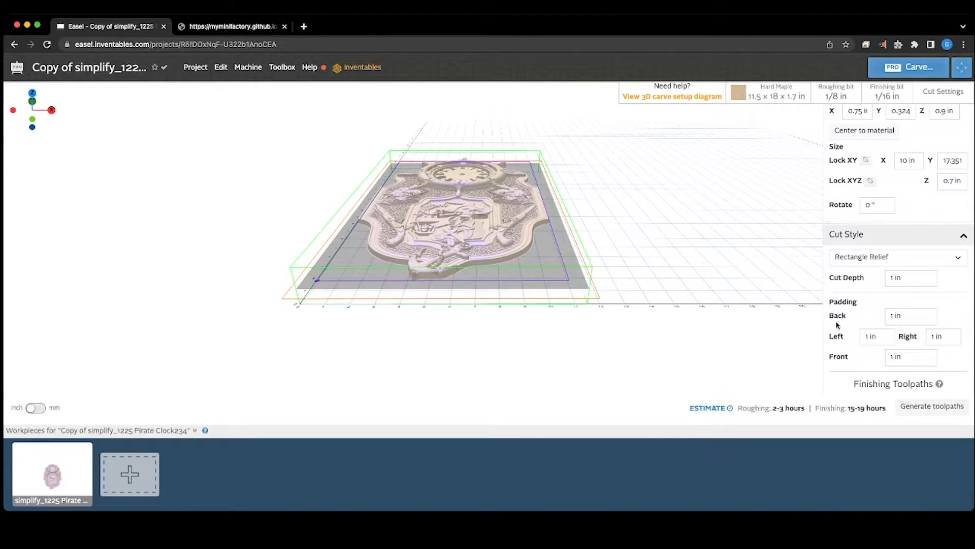
scroll(947, 371, "down", 1)
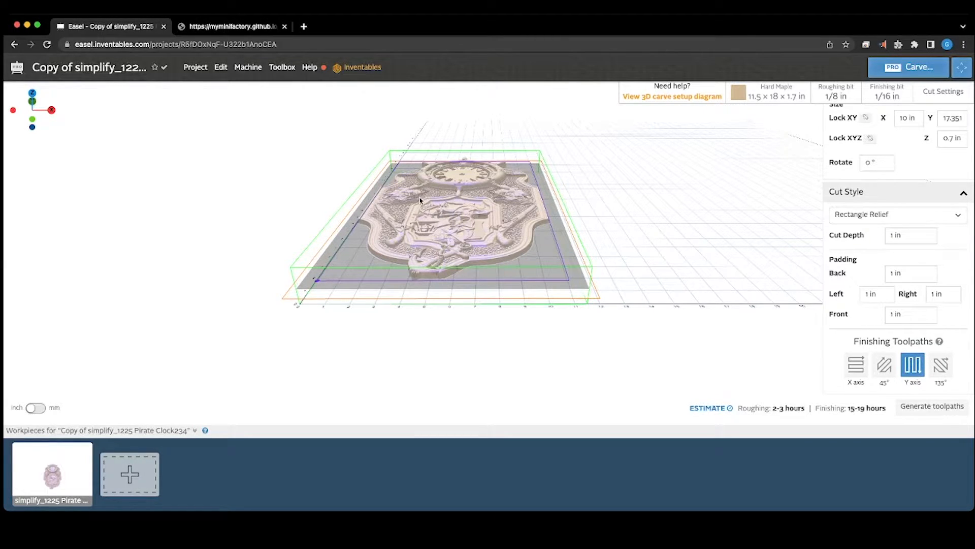
Switch the finishing toolpath direction to the X axis and back to the Y axis.
left_click(849, 369)
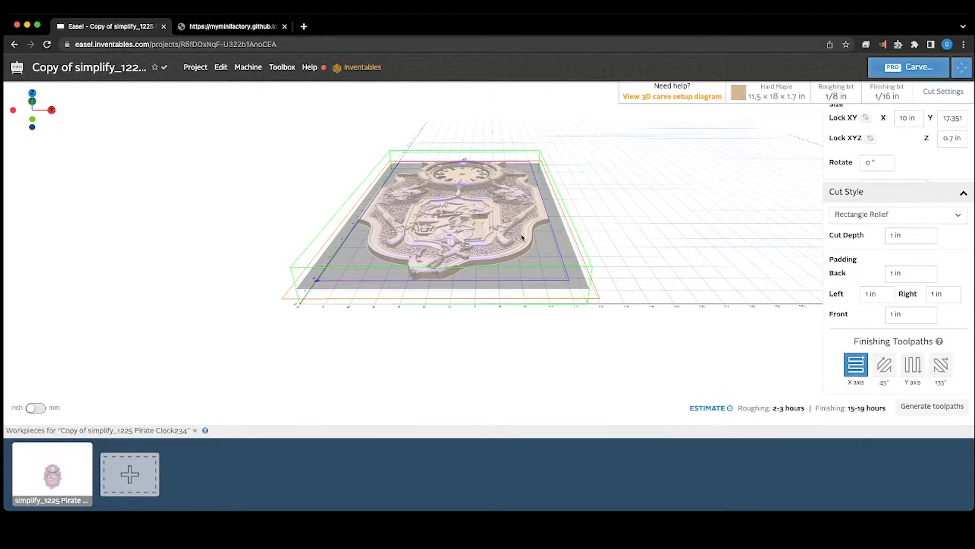
left_click(919, 371)
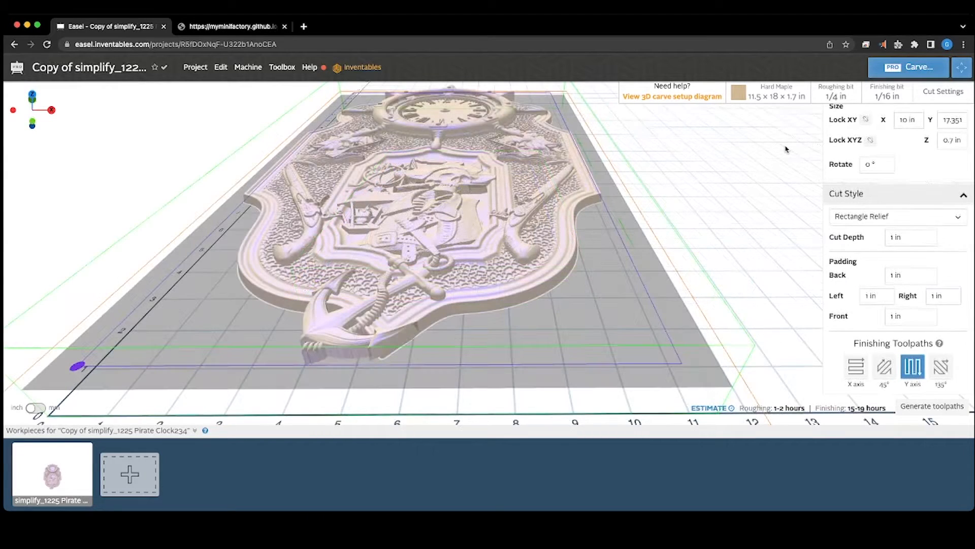
Review the roughing bit choices, the manual roughing feed rate, plunge rate, step over and depth per pass, and the finishing bit.
left_click(836, 98)
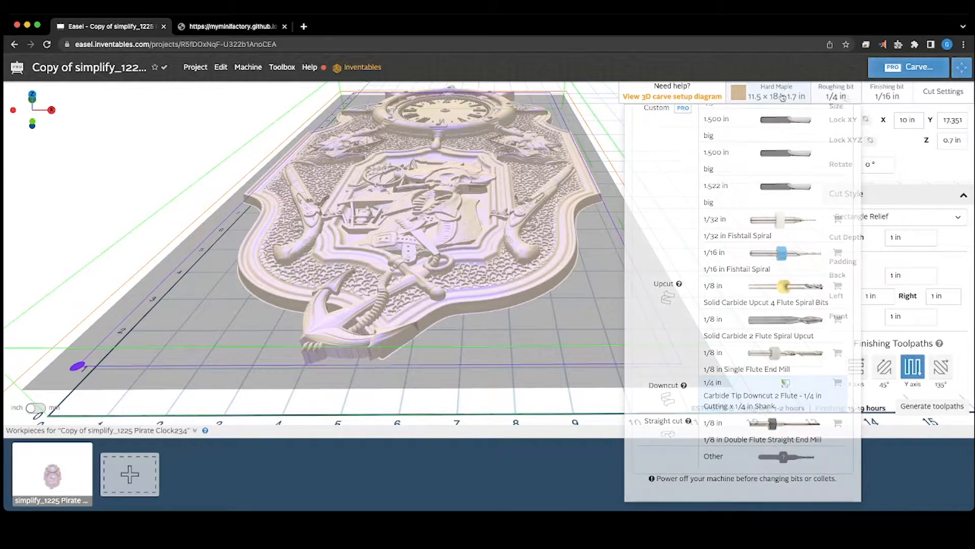
mouse_move(961, 98)
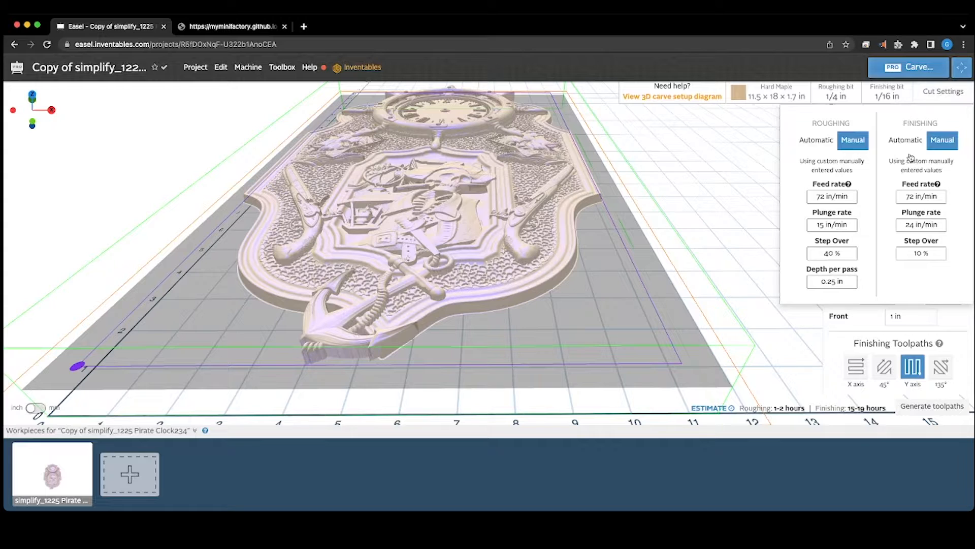
left_click_drag(815, 197, 826, 196)
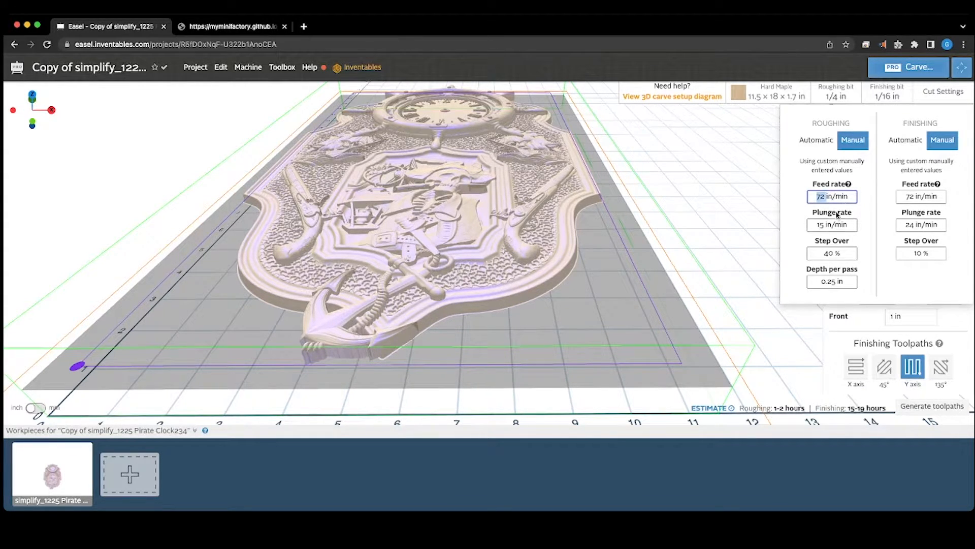
left_click_drag(815, 225, 822, 224)
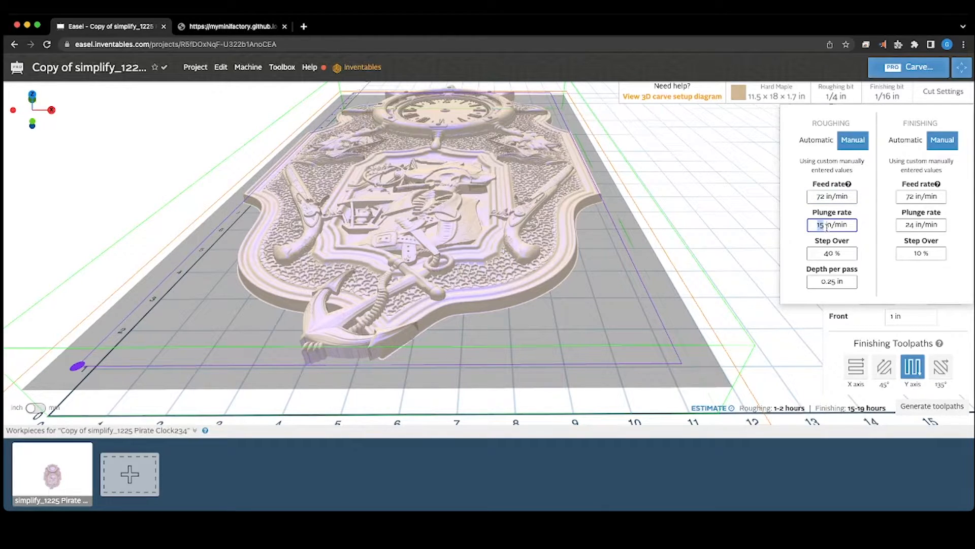
left_click_drag(823, 253, 836, 252)
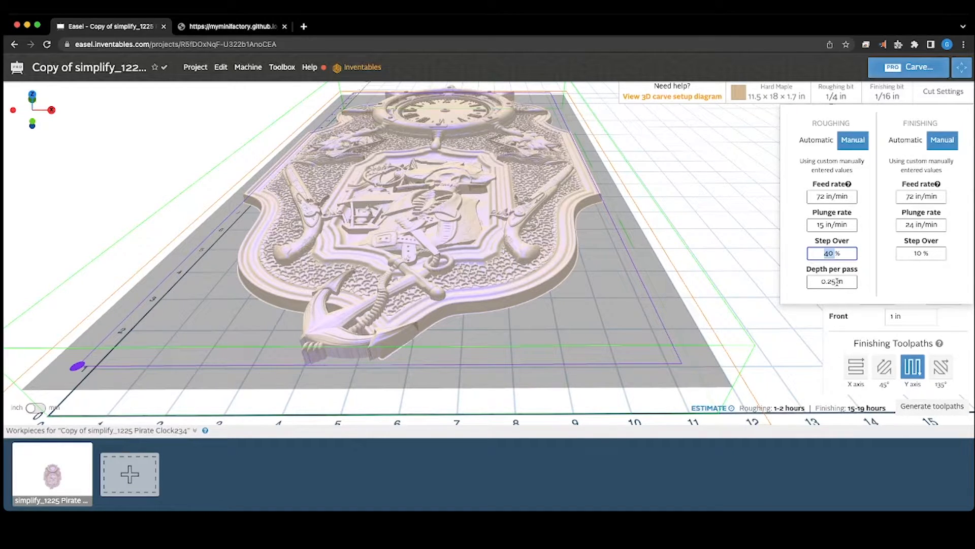
left_click_drag(837, 282, 831, 282)
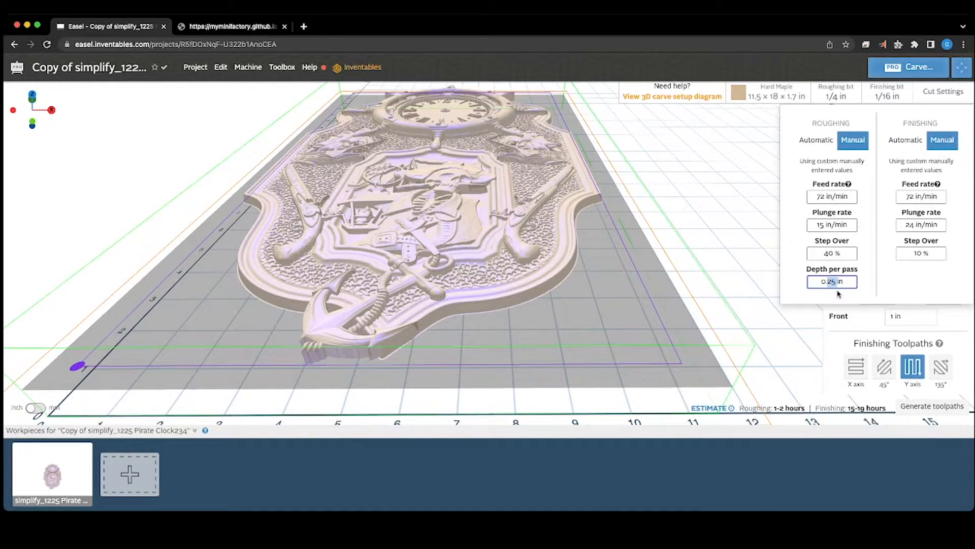
left_click(885, 97)
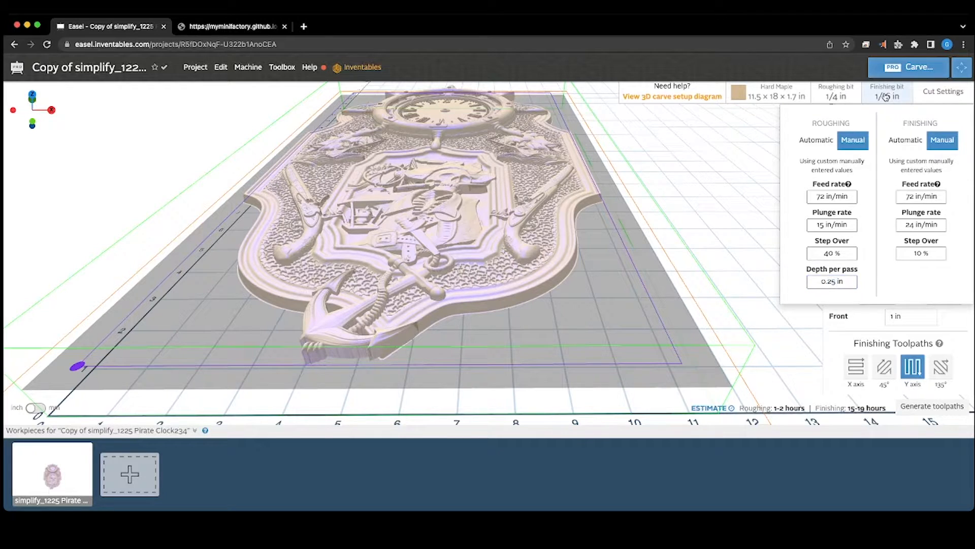
left_click(887, 95)
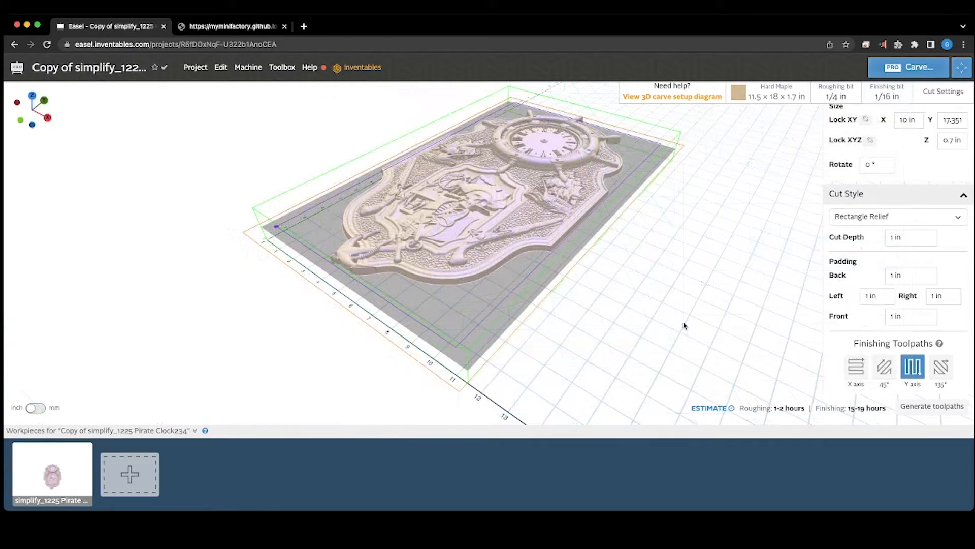
Generate toolpaths for the pirate clock despite its large size, and inspect the model from the front.
left_click(932, 409)
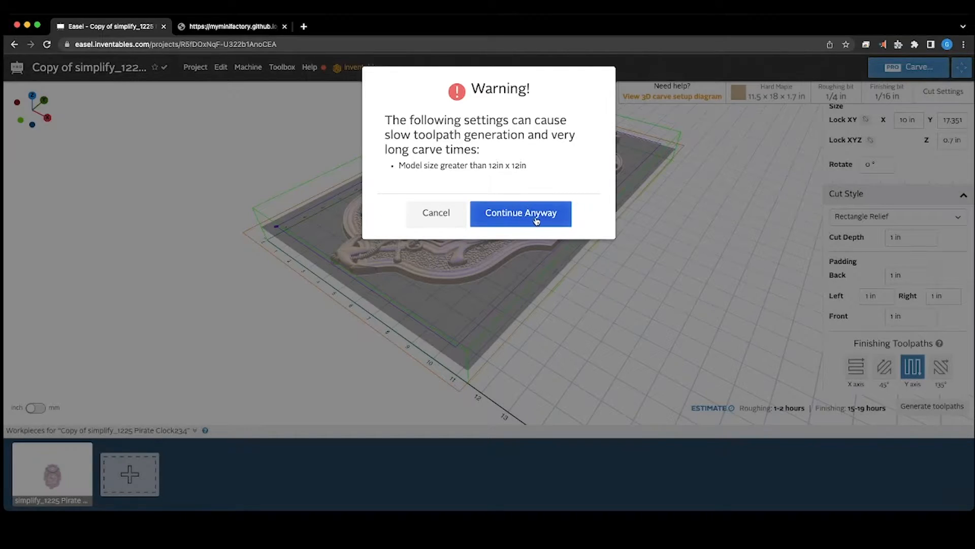
left_click(537, 221)
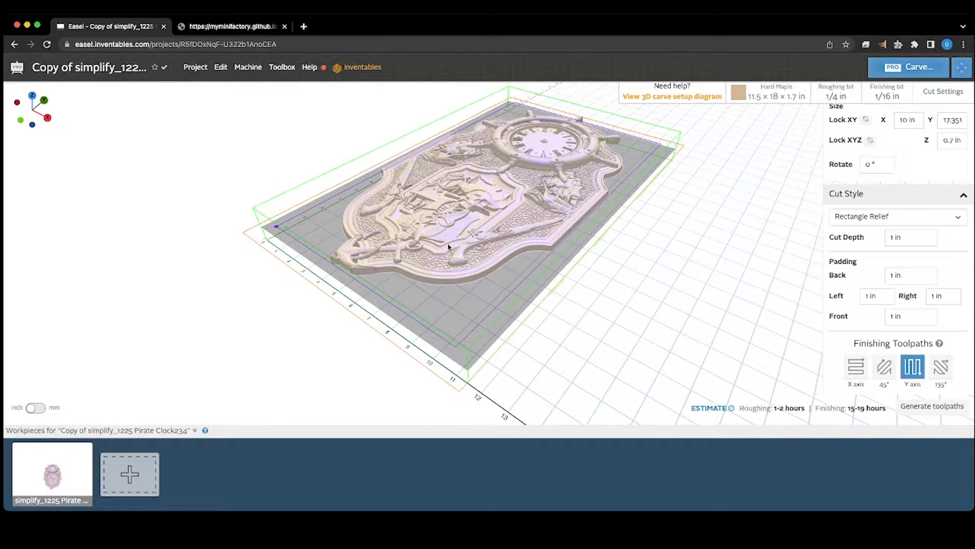
left_click_drag(449, 248, 562, 320)
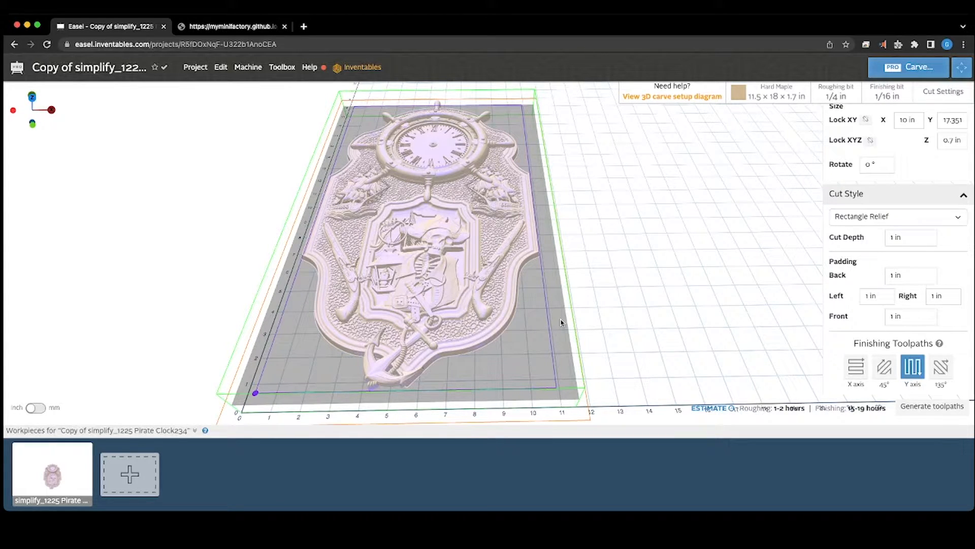
left_click_drag(625, 310, 611, 317)
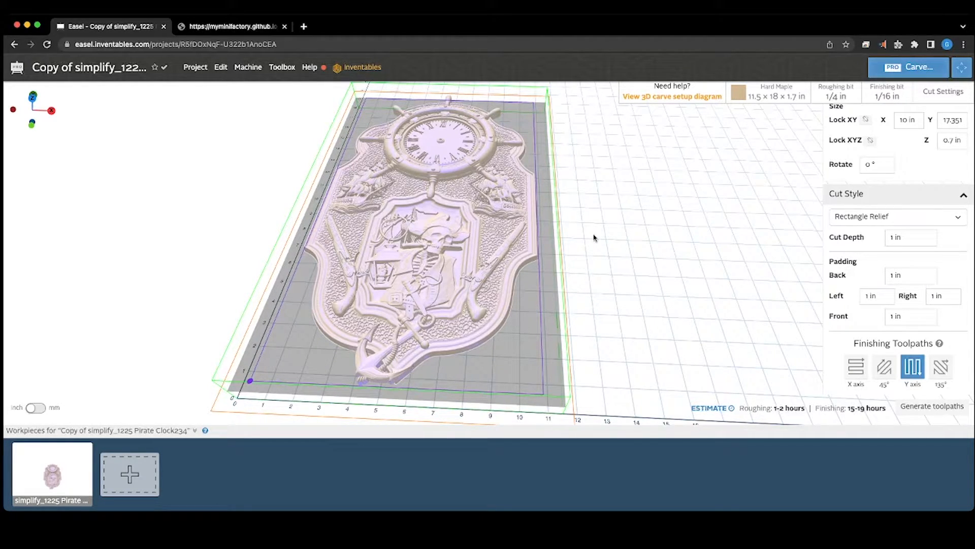
Review the project's g-code download options for the roughing and finishing passes.
left_click(196, 67)
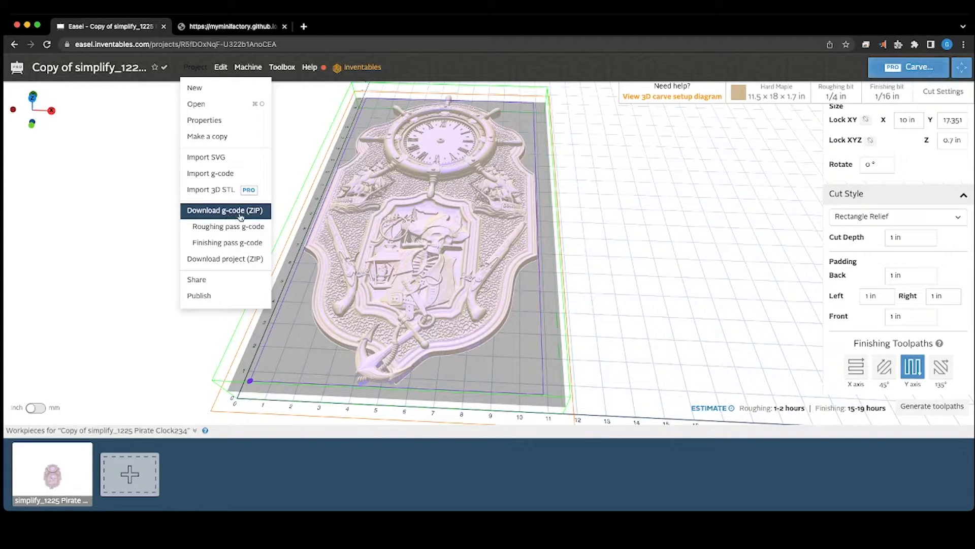
left_click(197, 71)
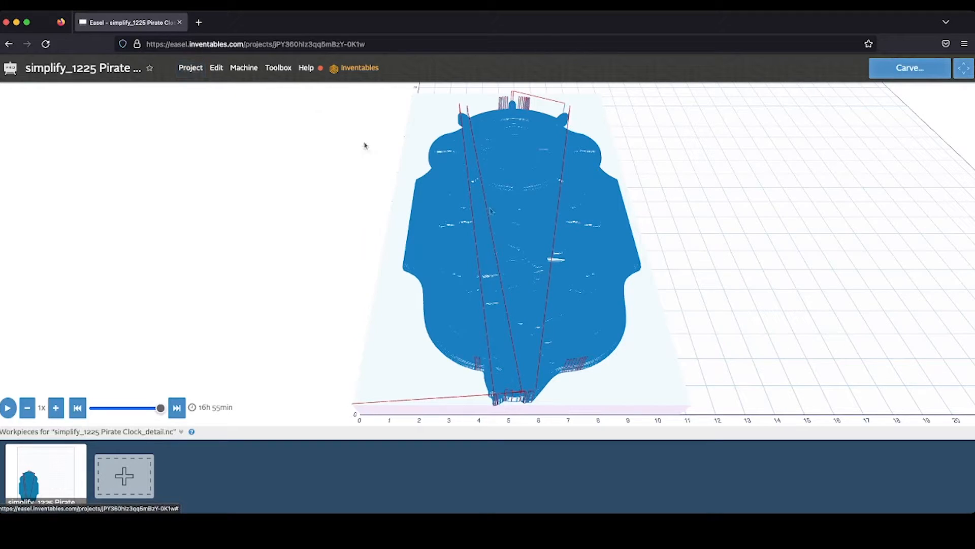
In the separate Easel project with the imported detail g-code, examine the clock's toolpath and check the machine jog controls.
left_click_drag(676, 218, 726, 165)
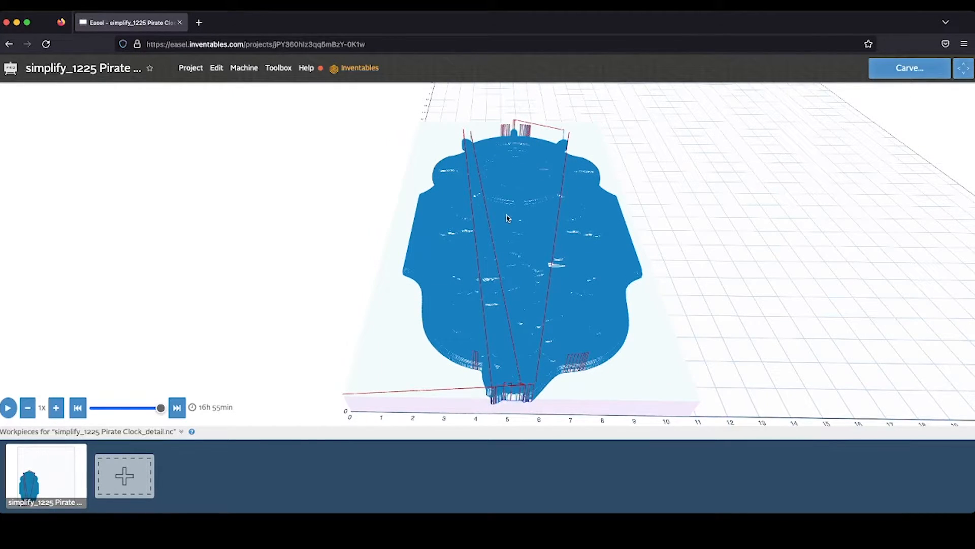
left_click(964, 69)
left_click(731, 140)
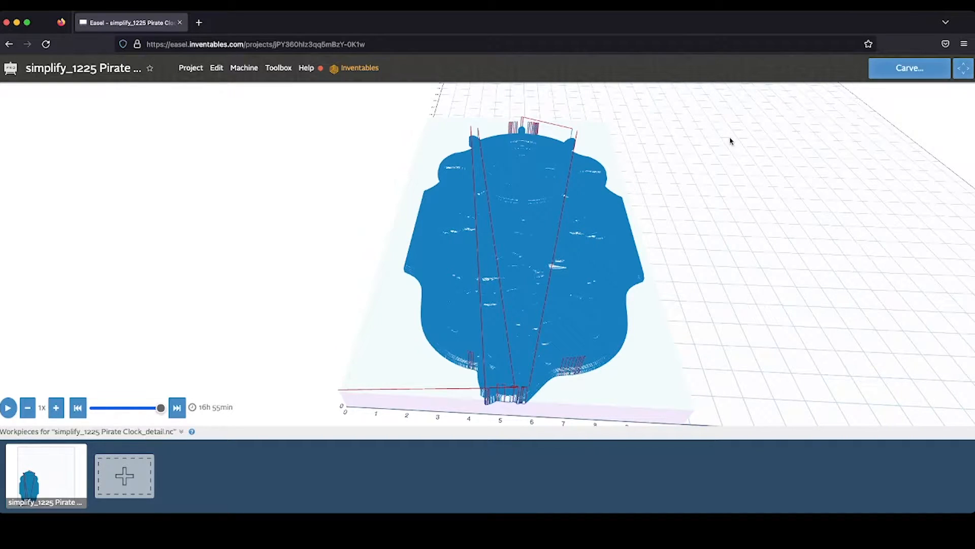